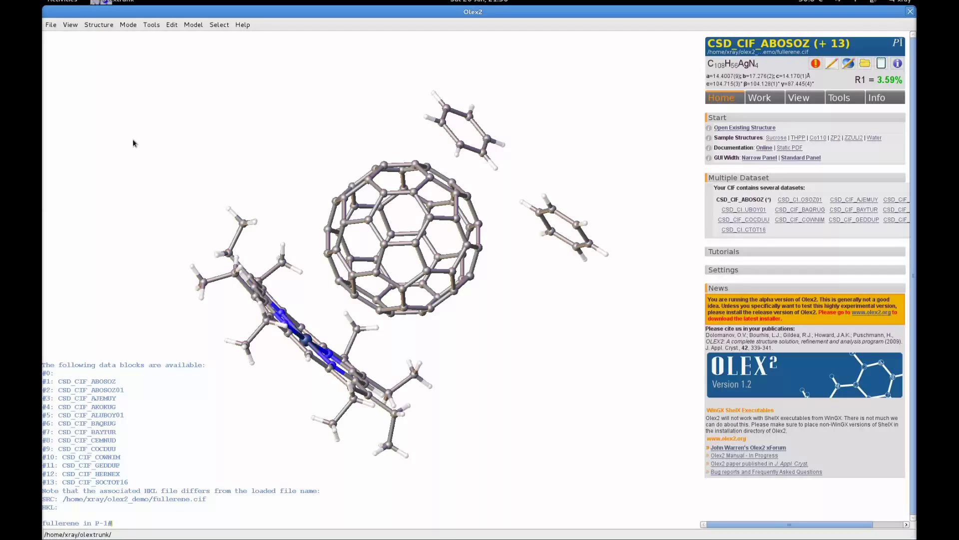
Step: Fit a ten-atom mean plane to the upper benzene ring and view its atom distances in output.txt
left_click(806, 100)
left_click(757, 154)
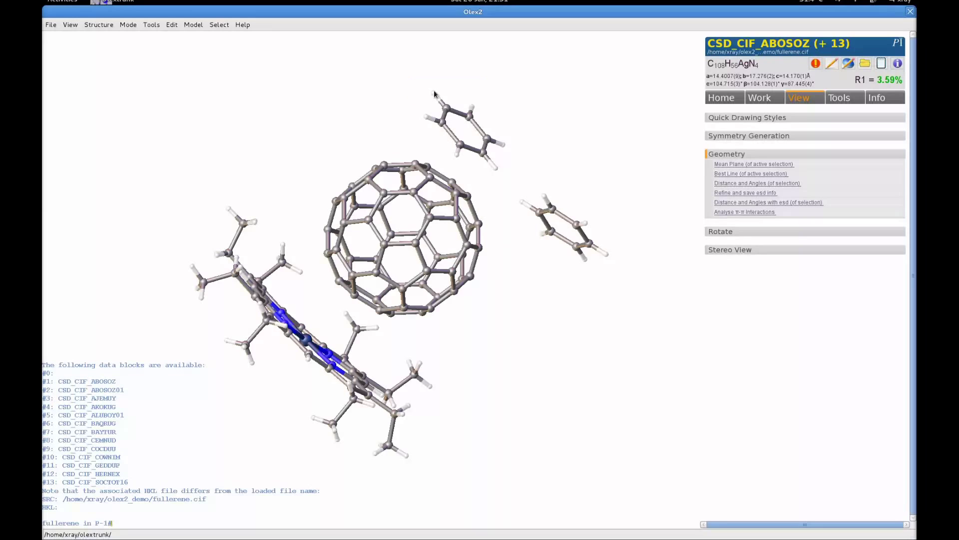
left_click_drag(419, 81, 518, 152)
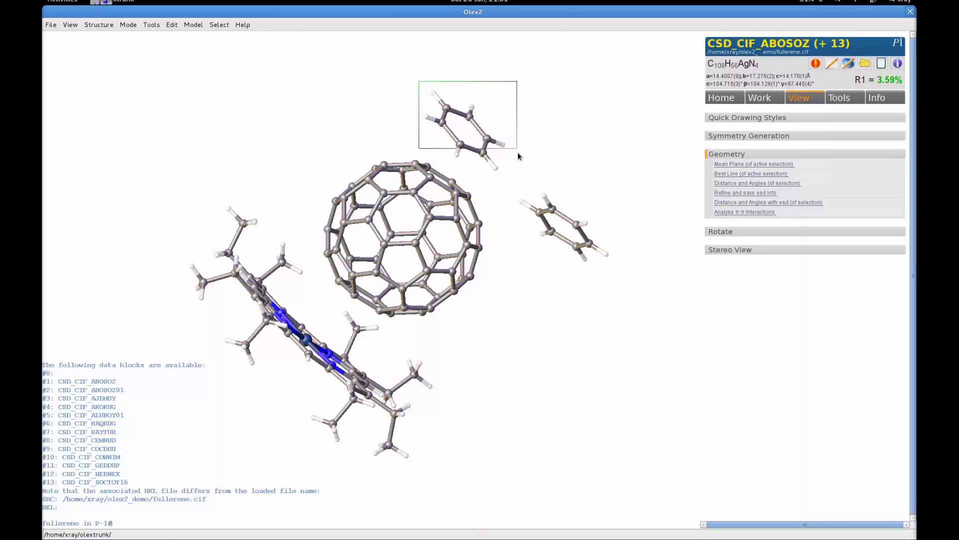
left_click_drag(517, 152, 521, 154)
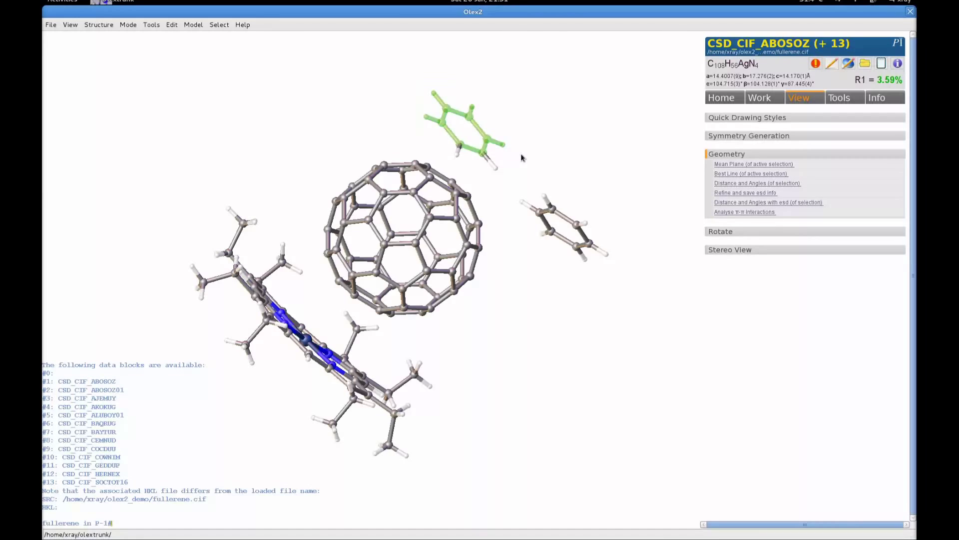
left_click(743, 165)
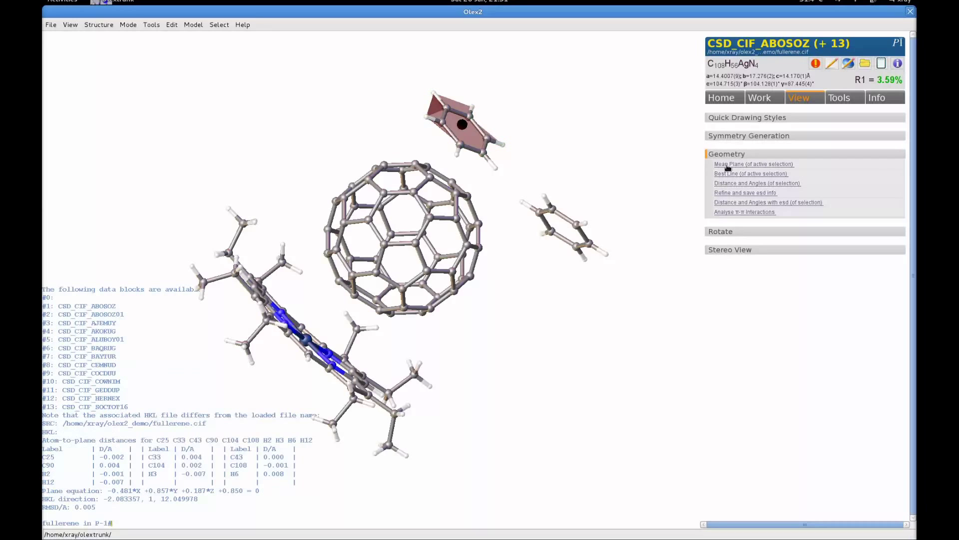
left_click(883, 64)
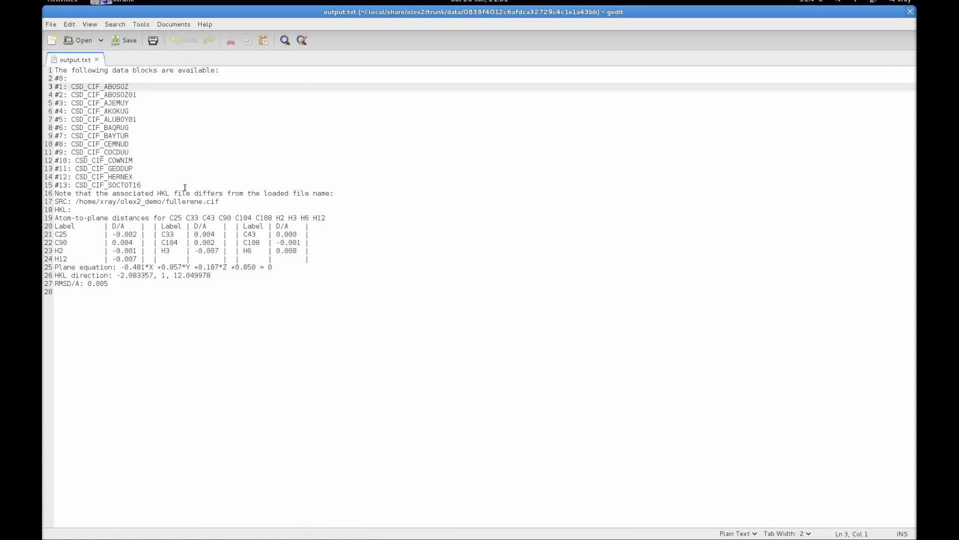
Step: Close output.txt in gedit to bring the Olex2 structure view back
left_click(910, 12)
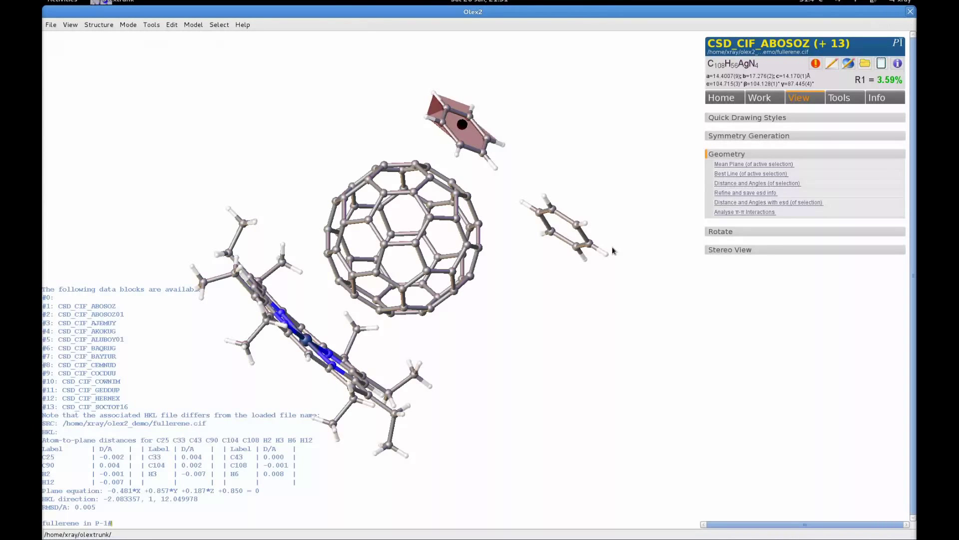
Step: Delete the ten-atom mean plane on the upper benzene ring
left_click_drag(584, 163, 478, 161)
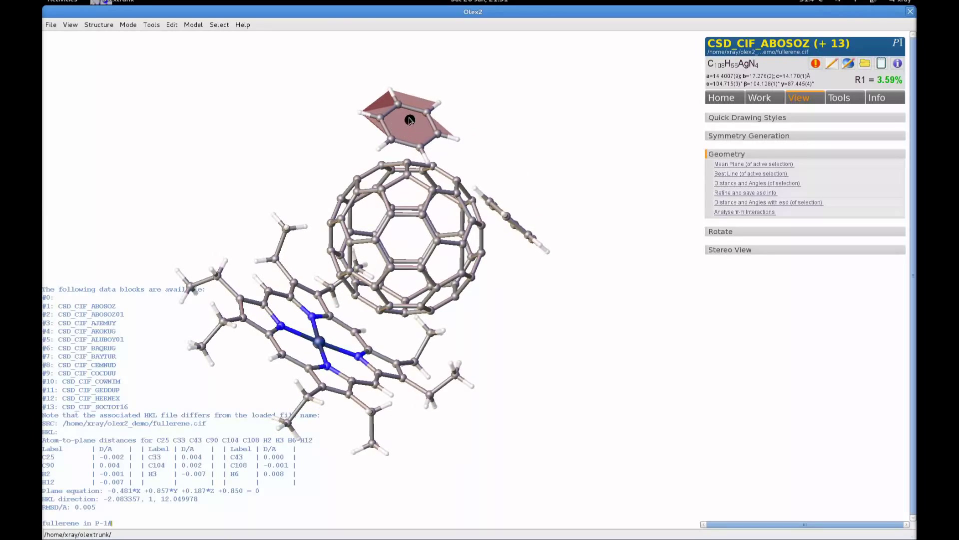
left_click(402, 123)
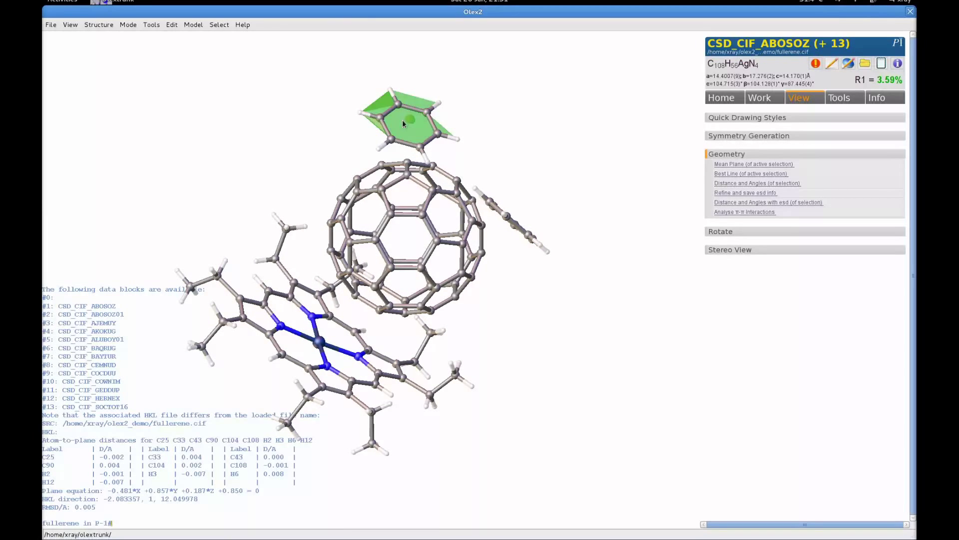
key("Delete")
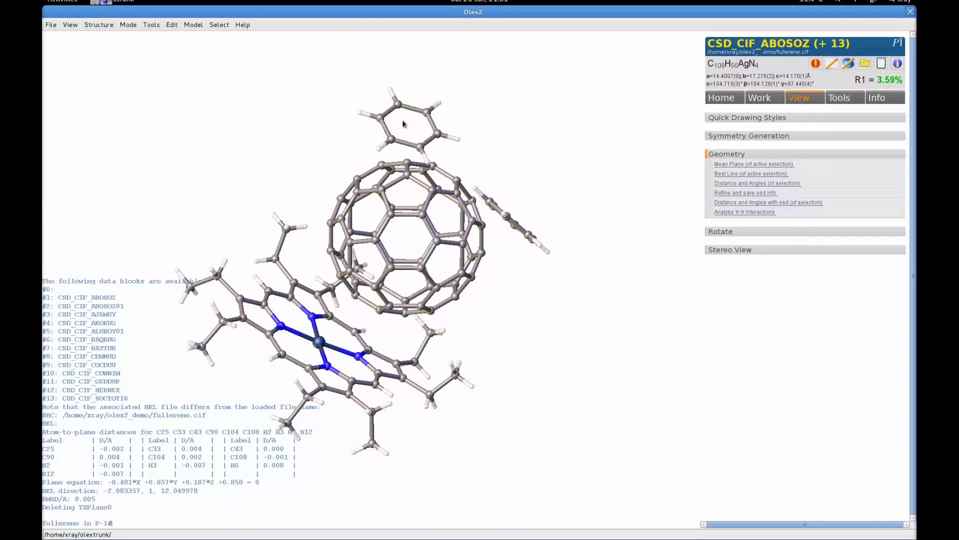
Step: Fit a new mean plane through only the ring's six carbons (RMSD 0.002)
left_click(380, 117)
left_click(398, 105)
left_click(428, 112)
left_click(438, 133)
left_click(421, 146)
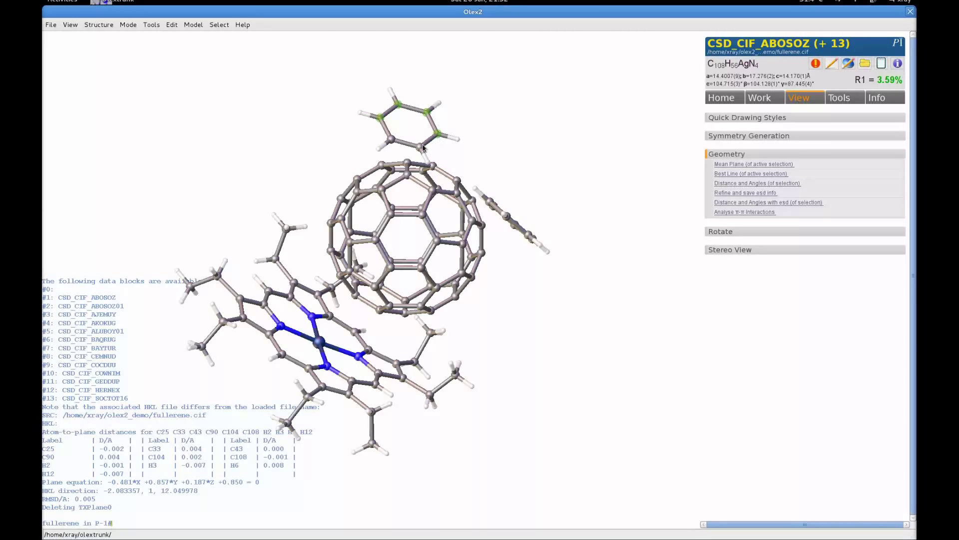
left_click(391, 139)
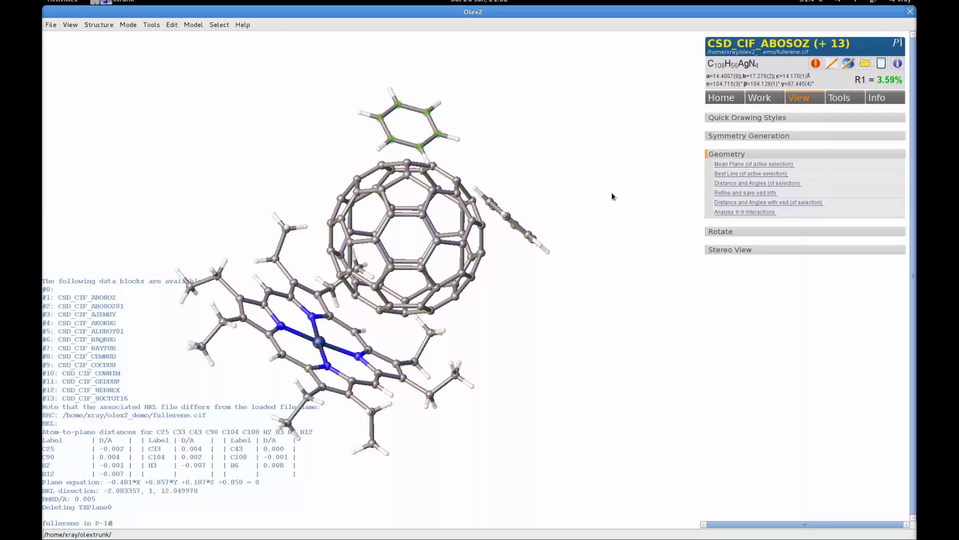
left_click(725, 164)
left_click_drag(600, 218, 627, 212)
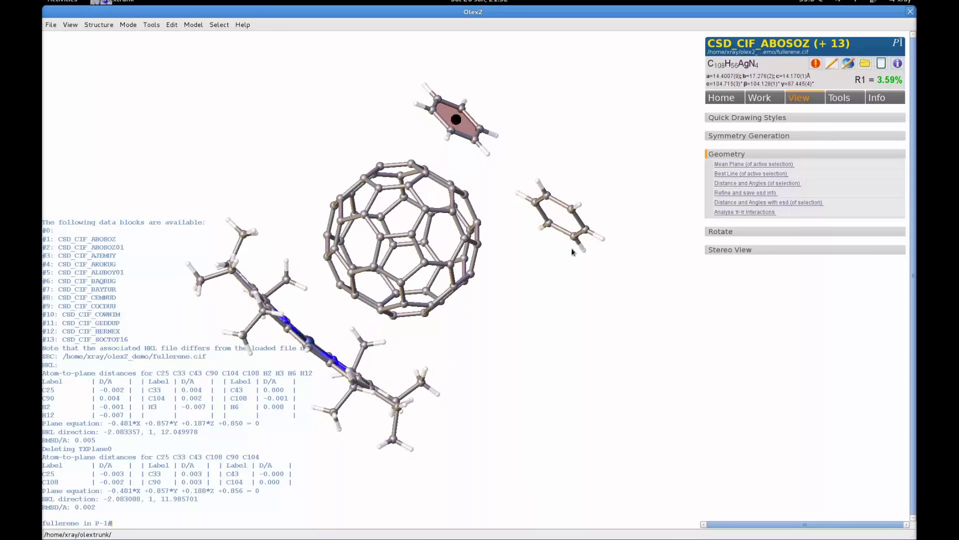
Step: Fit a mean plane to the right benzene ring, C15–C101 (RMSD 0.009)
left_click_drag(539, 283, 549, 243)
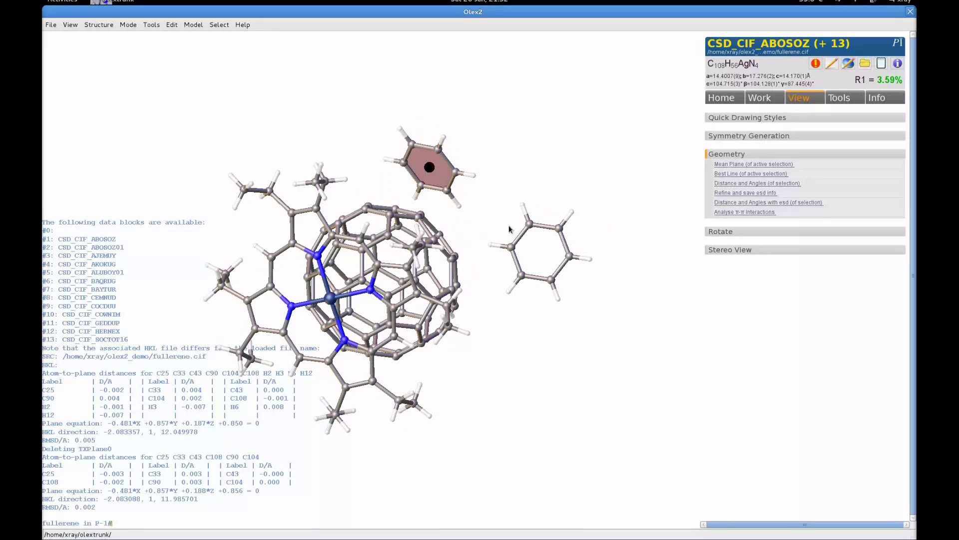
left_click_drag(503, 219, 582, 292)
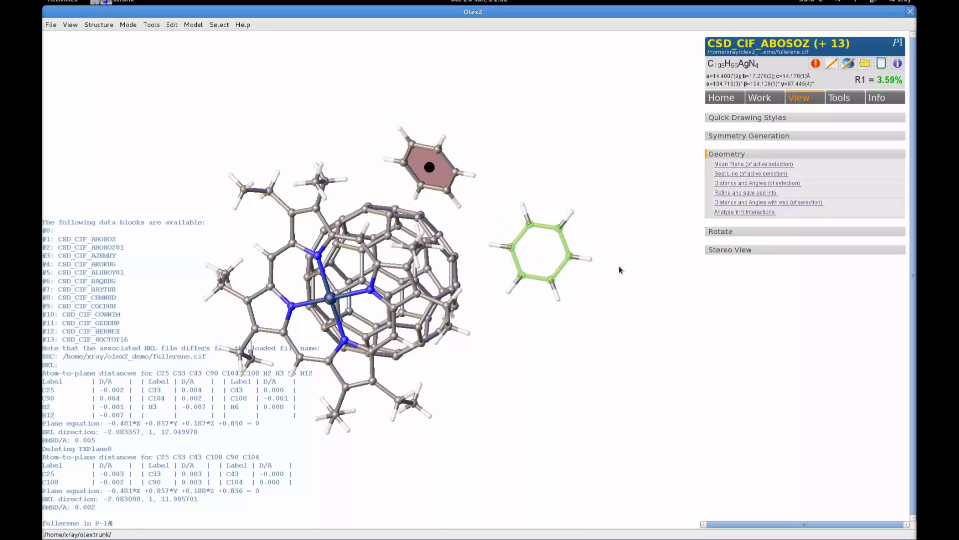
left_click(731, 164)
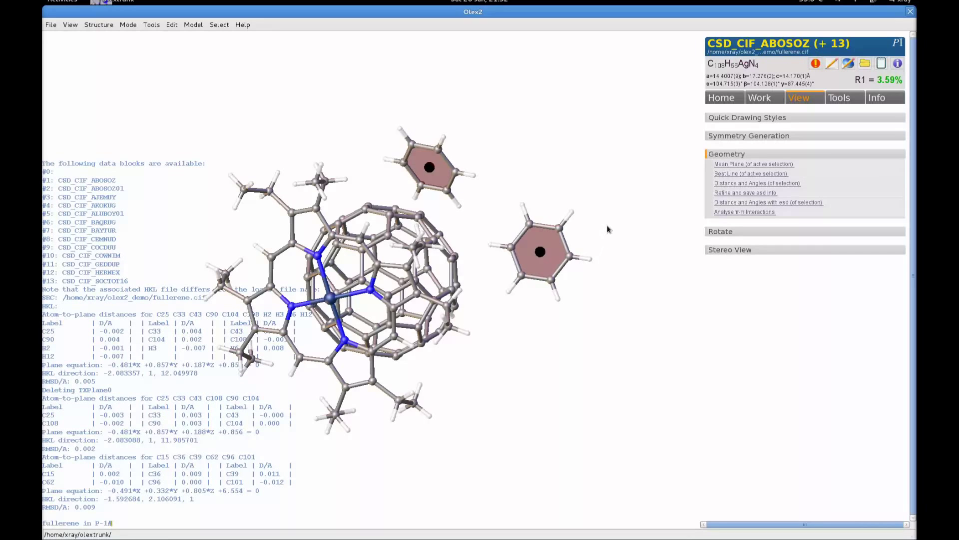
Step: Show the 47.823° angle between the two ring planes, then delete both planes
left_click_drag(608, 229, 549, 226)
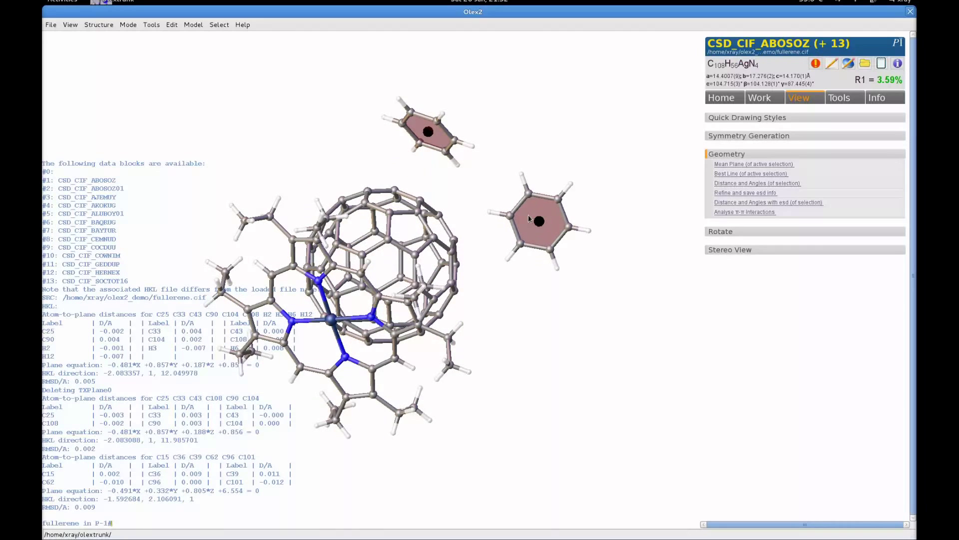
left_click_drag(503, 186, 488, 251)
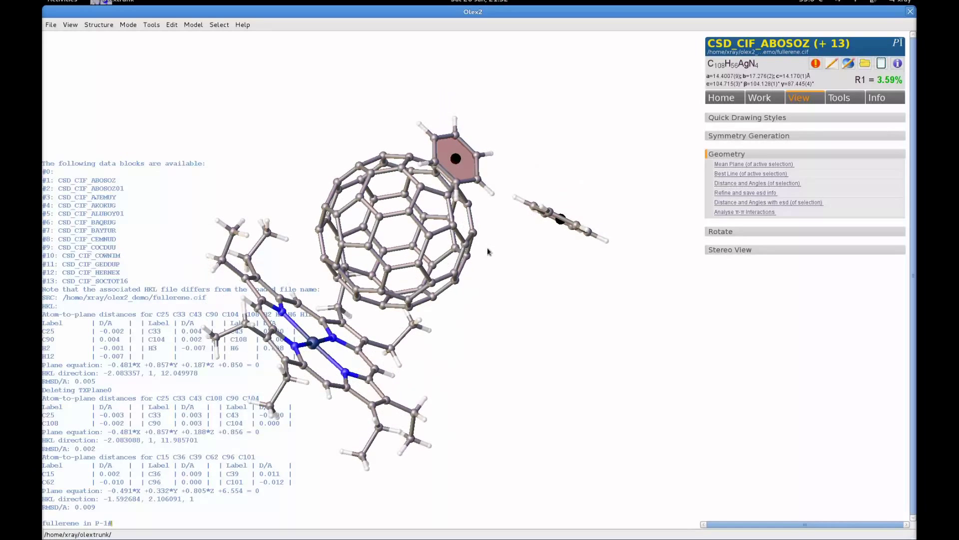
left_click(458, 165)
left_click_drag(549, 261, 554, 227)
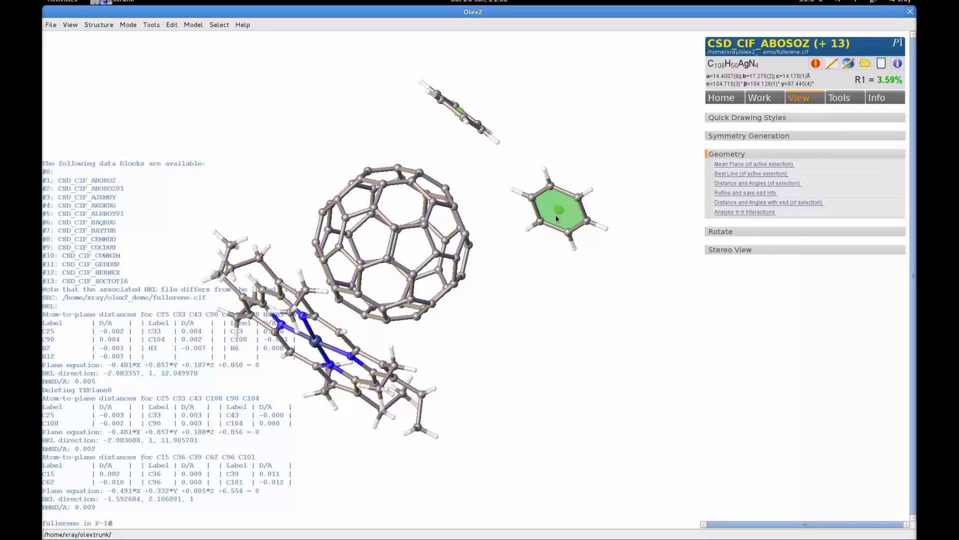
mouse_move(557, 217)
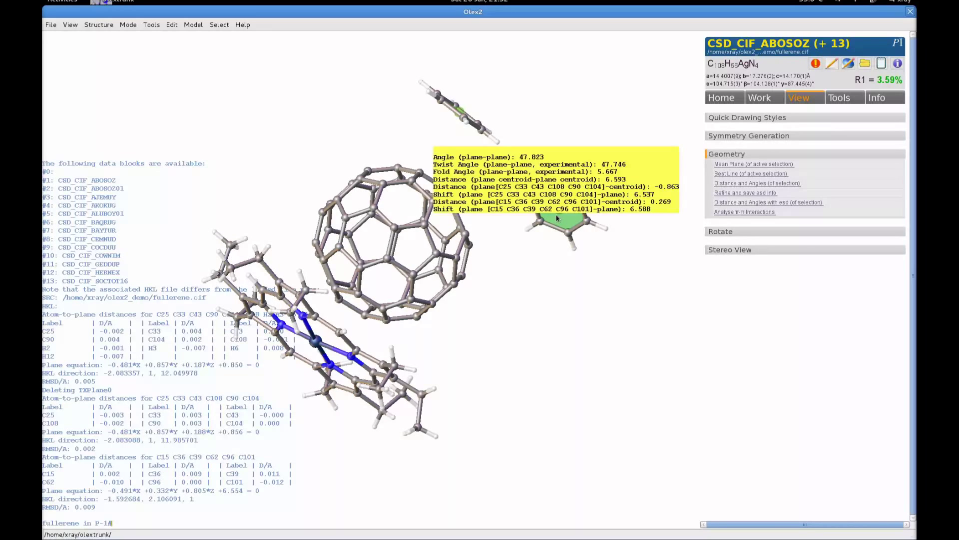
key("Delete")
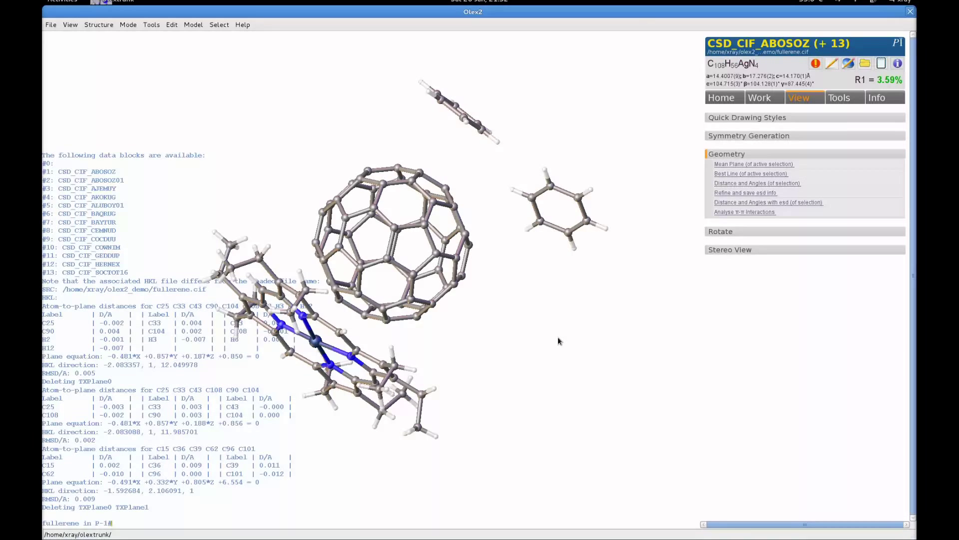
Step: Run mpln -rings=C6 to add mean planes to all 22 six-membered rings
type("mpln")
type("-rings=C6")
key("Return")
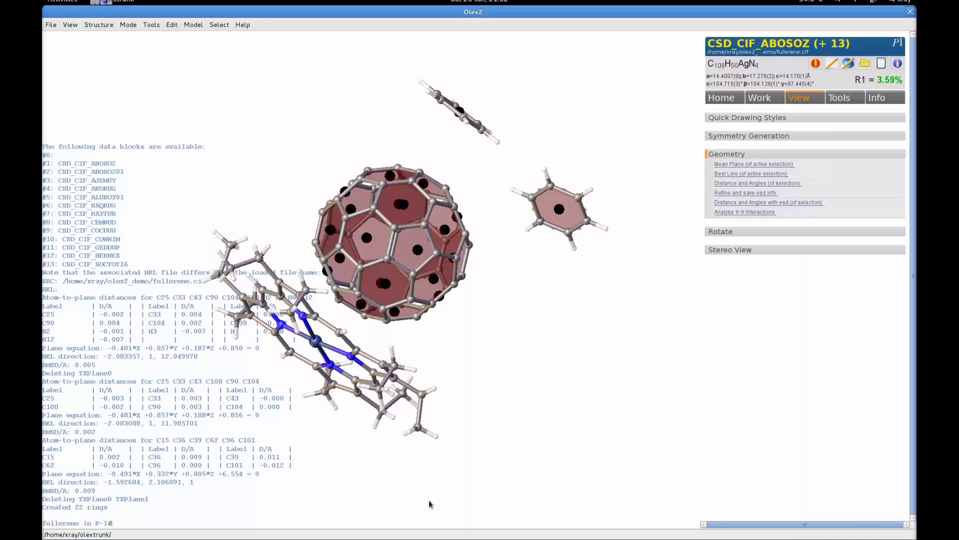
Step: Add mean planes to the twelve fullerene five-membered rings with mpln -rings=C5
left_click_drag(540, 339, 510, 314)
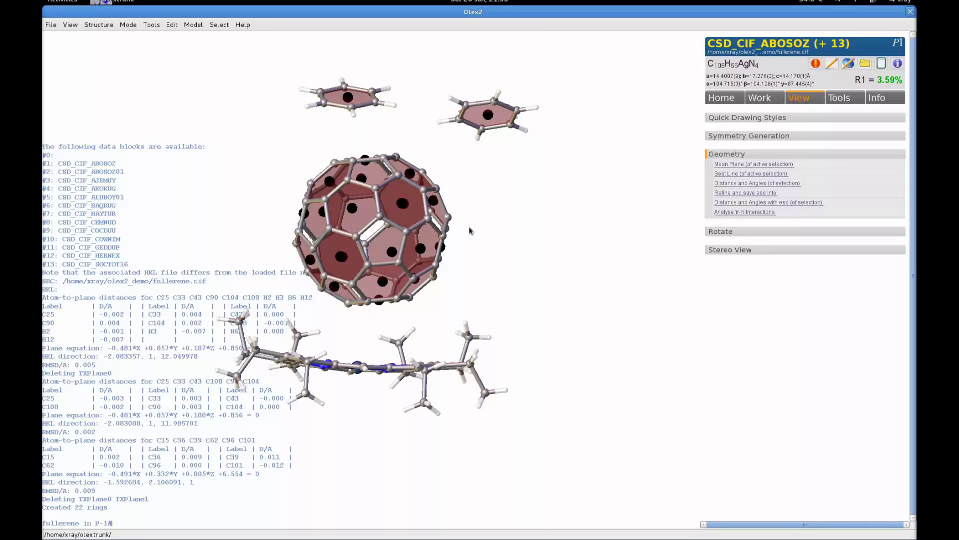
left_click_drag(468, 227, 463, 204)
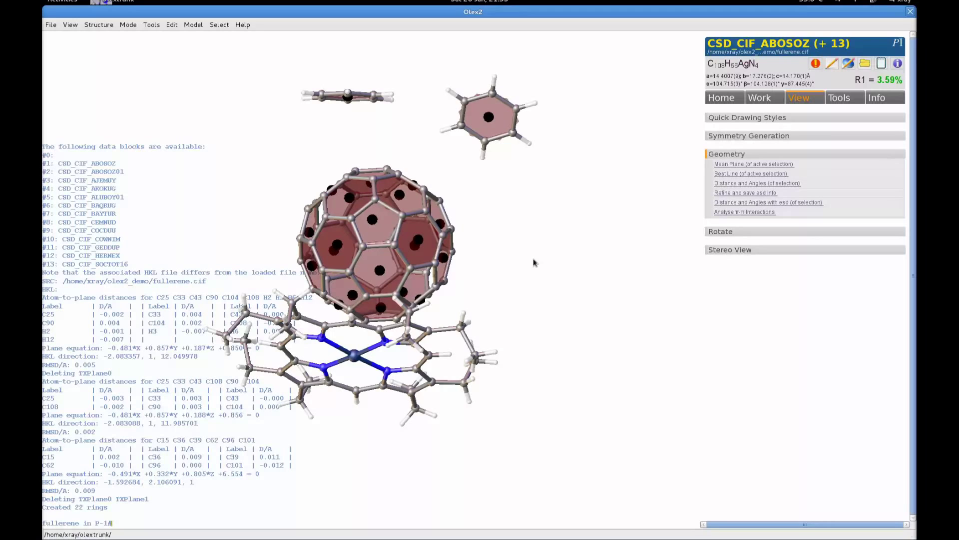
type("mpln -rings=C6")
key("BackSpace")
type("5")
key("Return")
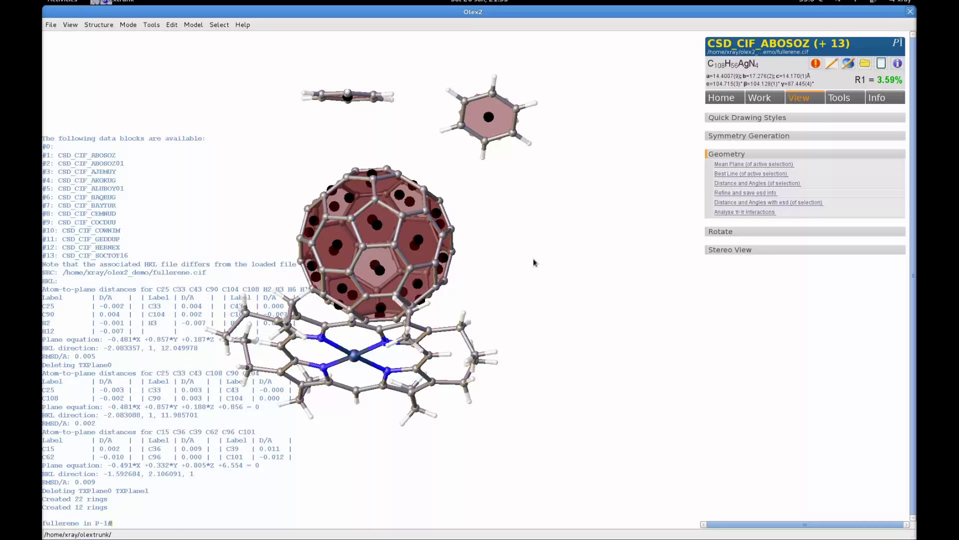
Step: Select the upper-left and right benzene ring planes for the sel geometry command
left_click_drag(534, 262, 499, 232)
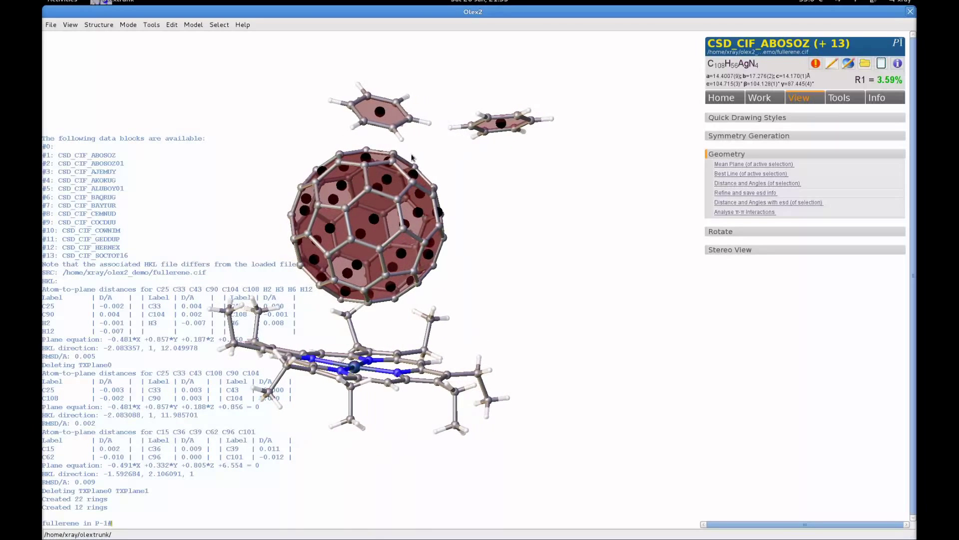
left_click(380, 112)
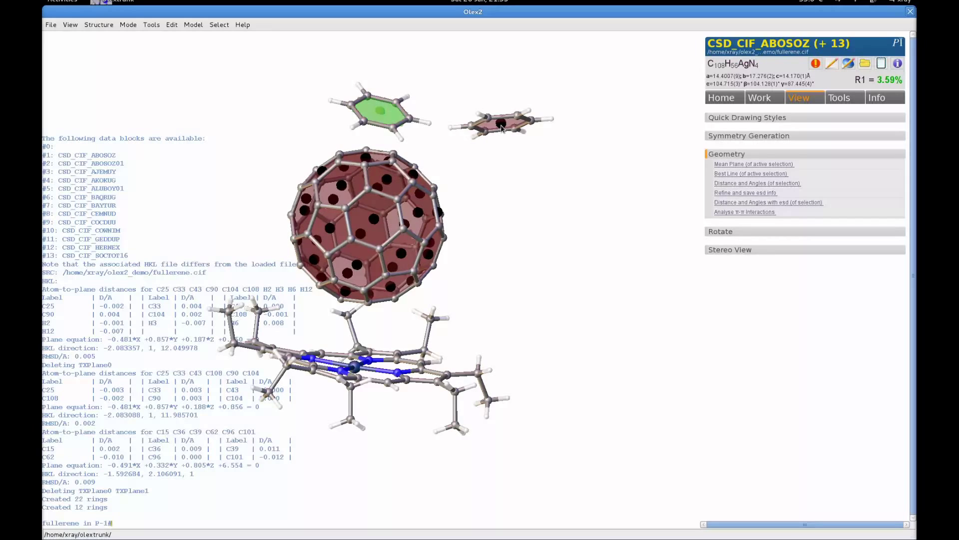
left_click(502, 127)
type("sel")
Step: List the benzene planes' 47.823° angle and 6.593 Å centroid distance, then deselect them
key("Return")
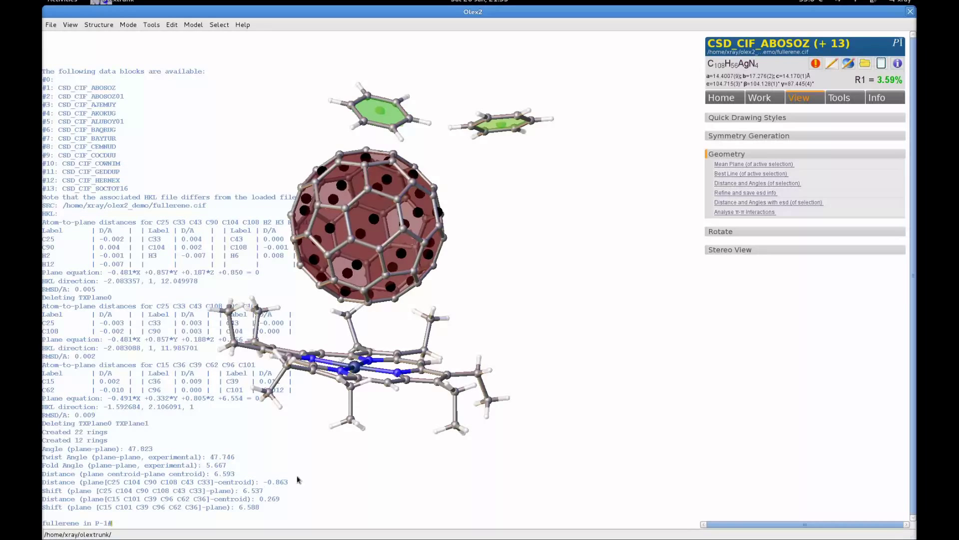
left_click(502, 126)
left_click(373, 127)
Step: Select the top benzene ring plane and a fullerene pentagon plane
left_click_drag(482, 198, 486, 238)
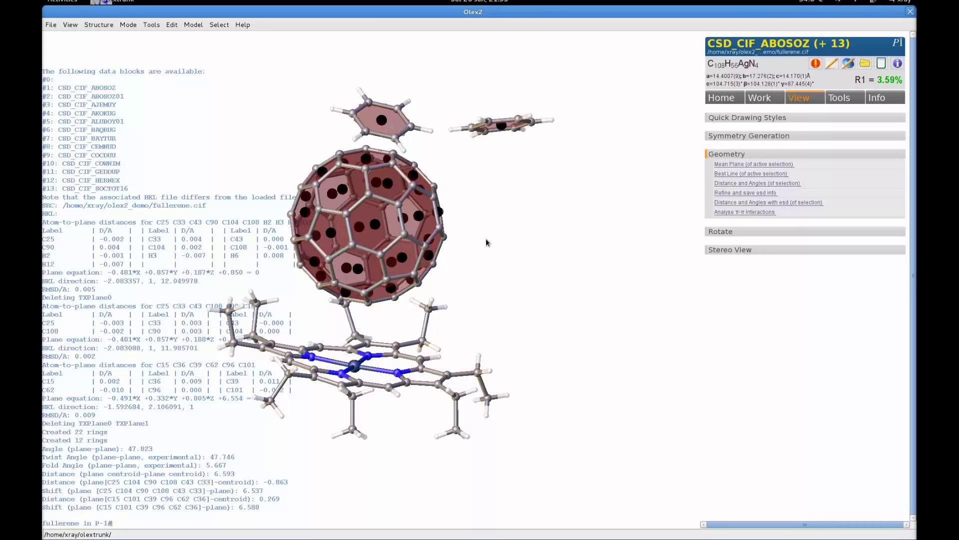
left_click(394, 131)
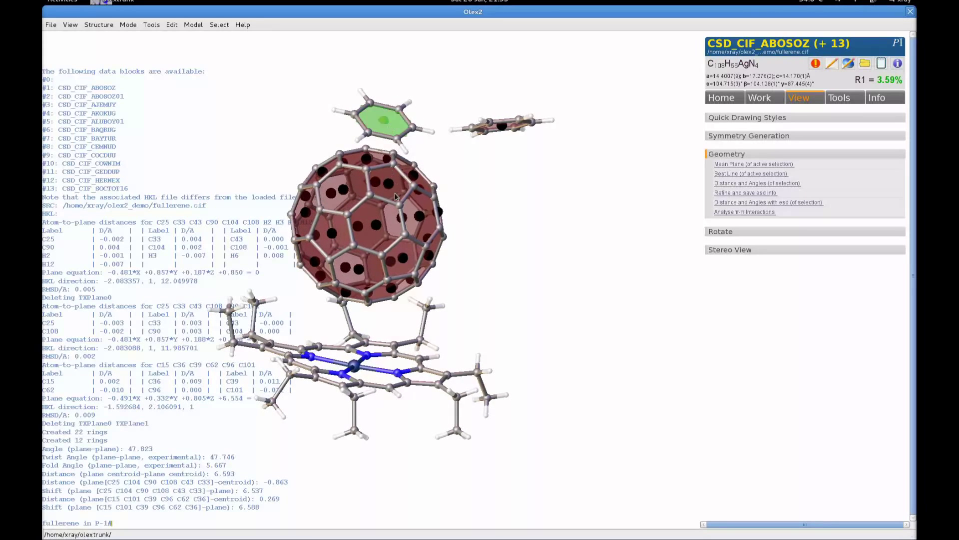
left_click(396, 196)
Step: Run esd to get the 17.03(11)° angle and 3.8278(18) Å centroid distance
type("esd")
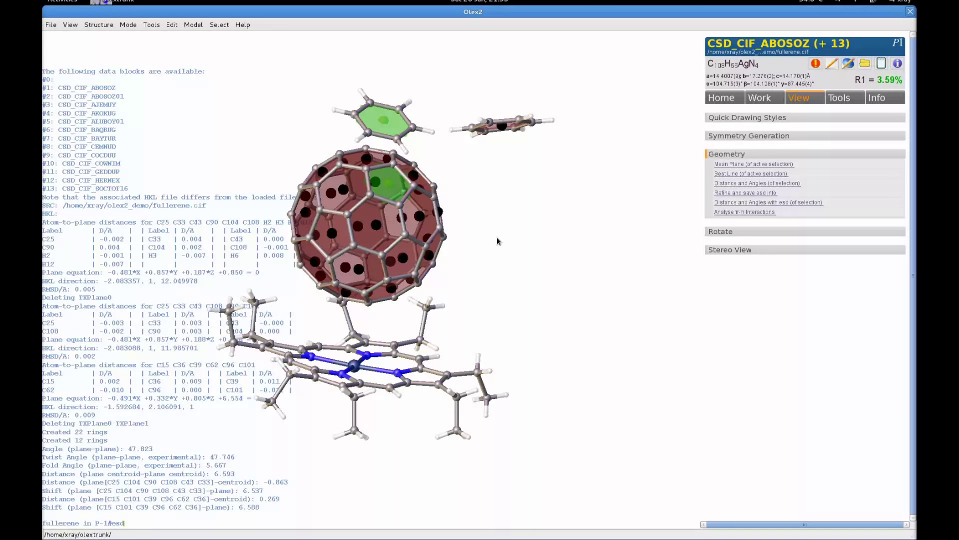
key("Return")
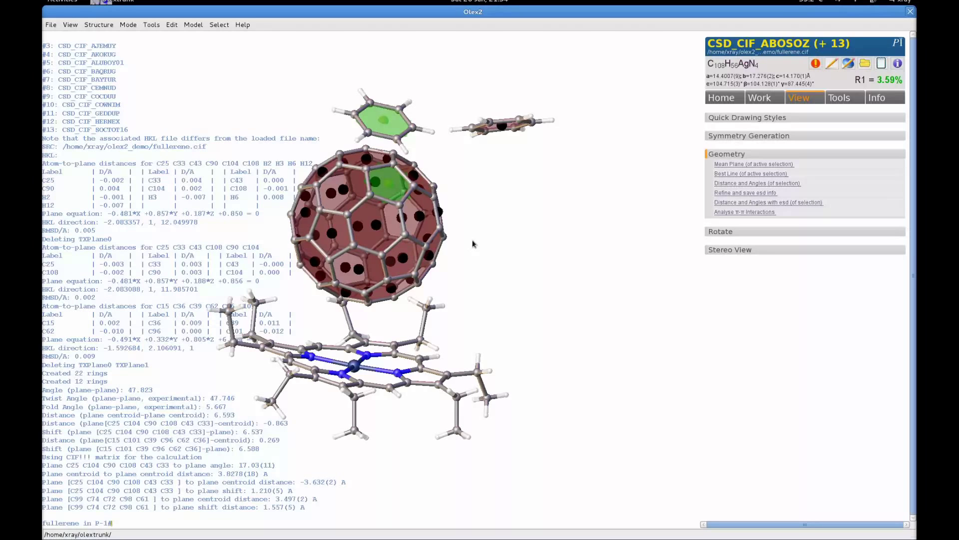
Step: Clear the plane selection and prepare, without running, the command mpln -rings=NC4
left_click(474, 243)
left_click_drag(475, 245, 488, 259)
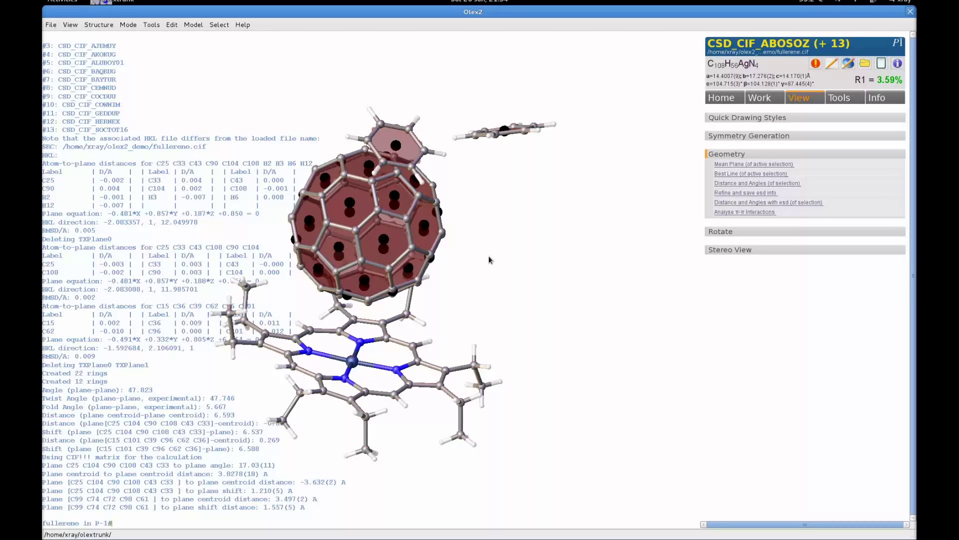
type("esd")
key("Up")
key("BackSpace")
key("BackSpace")
type("NC4")
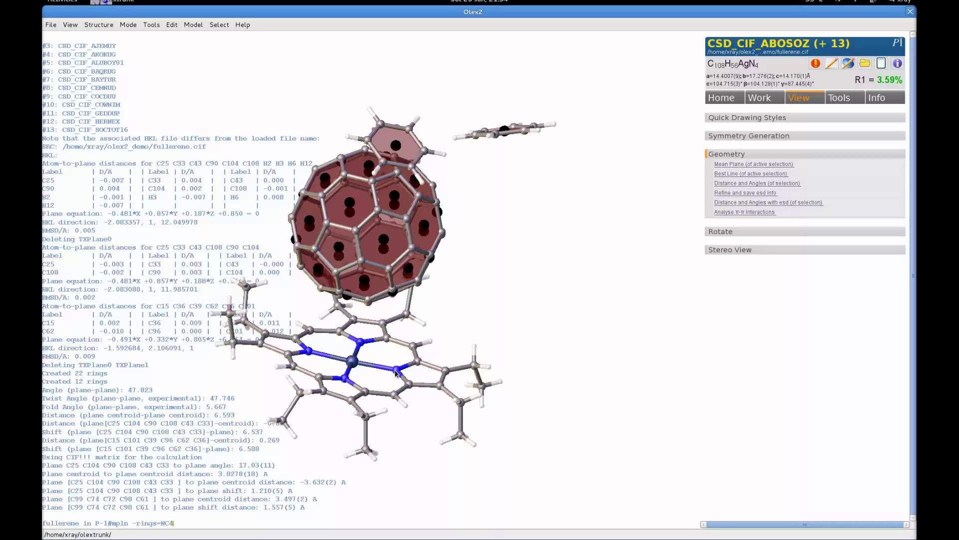